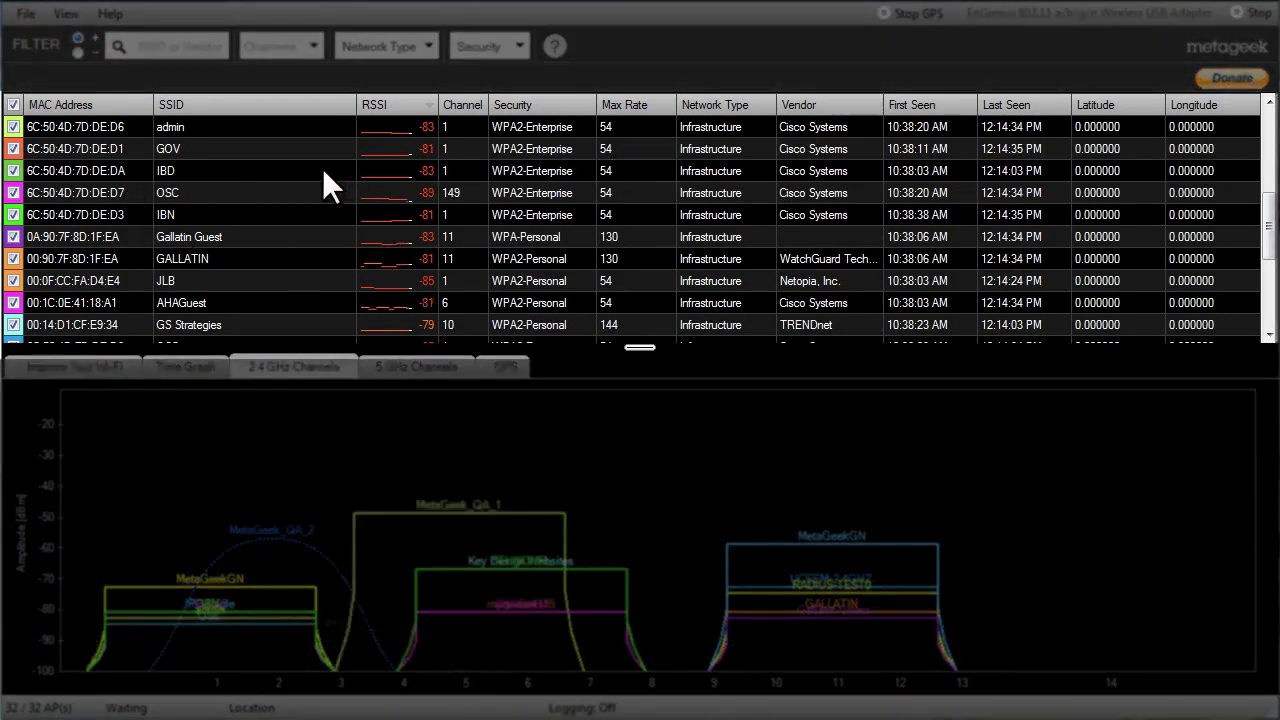
# Sort the access point table by MAC Address, SSID, Security and Max Rate, finishing with Network Type.
pyautogui.click(133, 107)
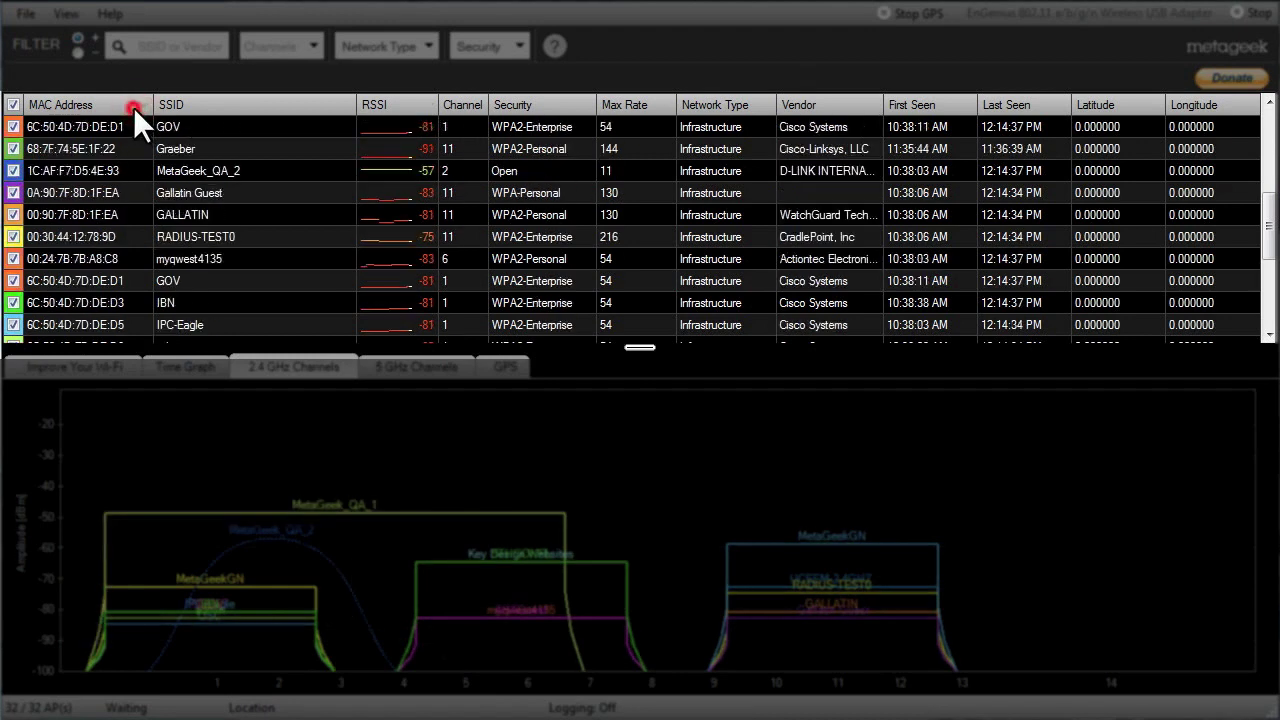
pyautogui.click(172, 105)
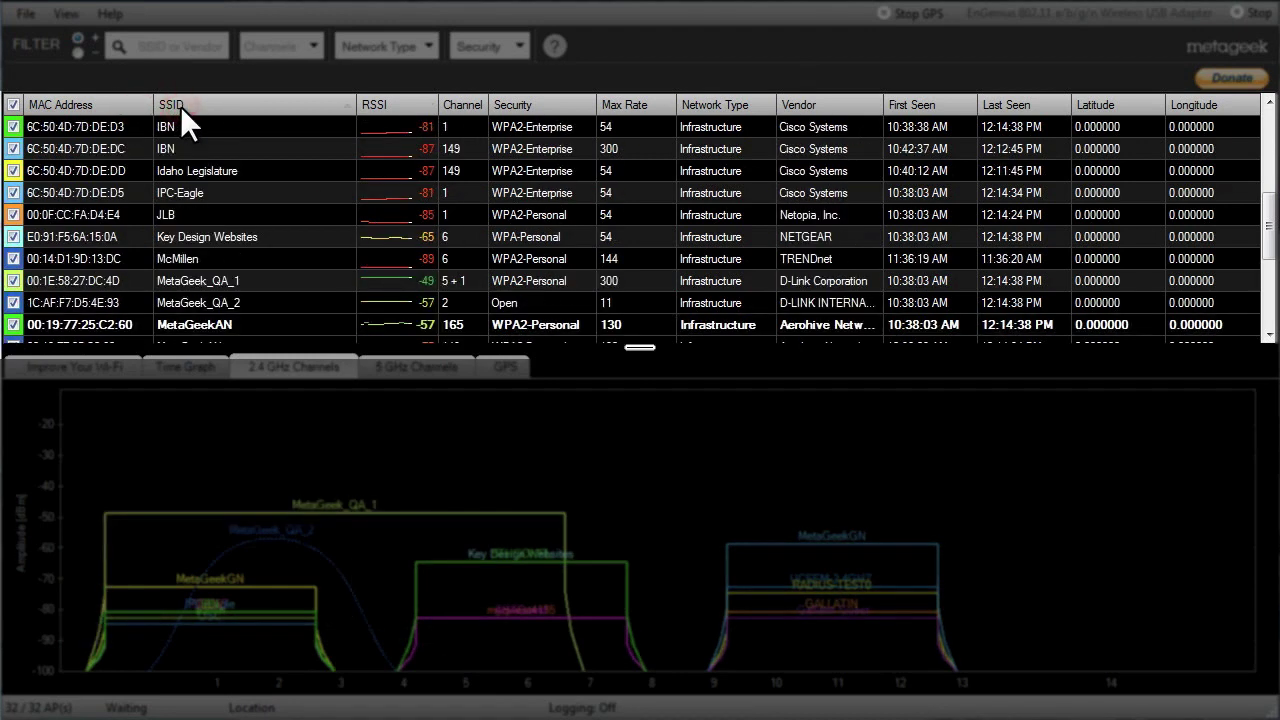
pyautogui.click(180, 106)
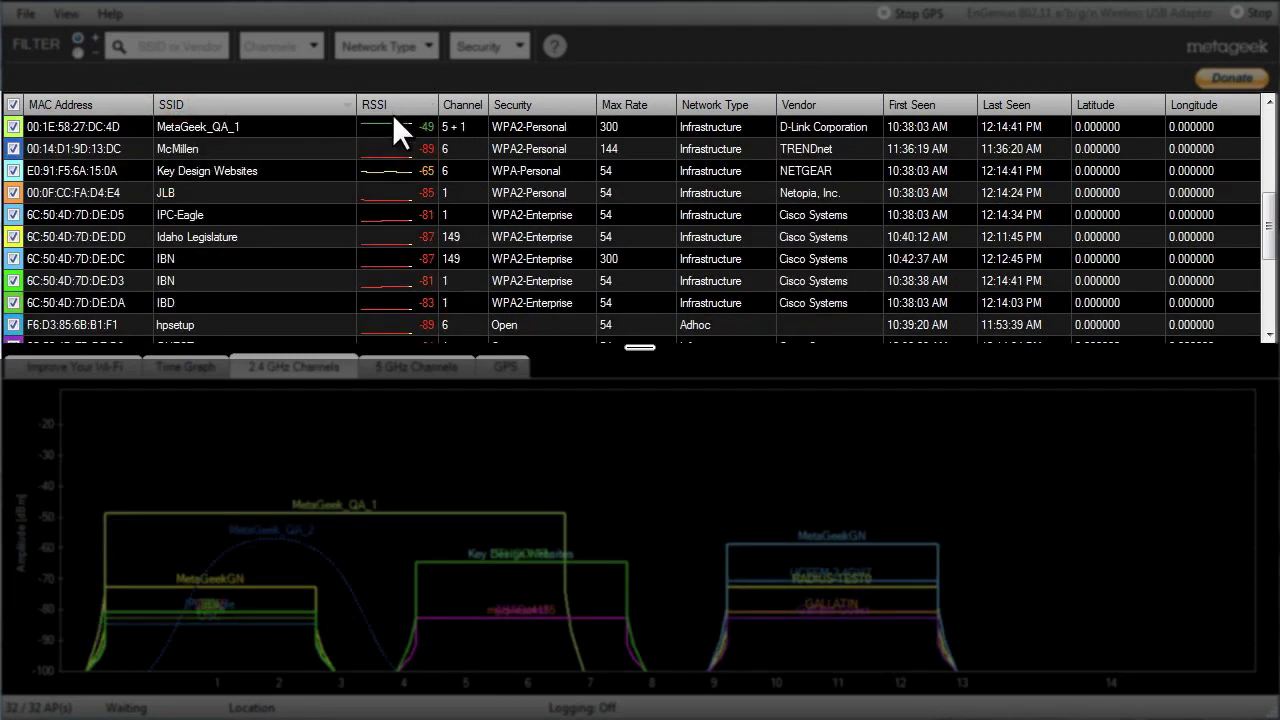
pyautogui.click(500, 103)
pyautogui.click(512, 101)
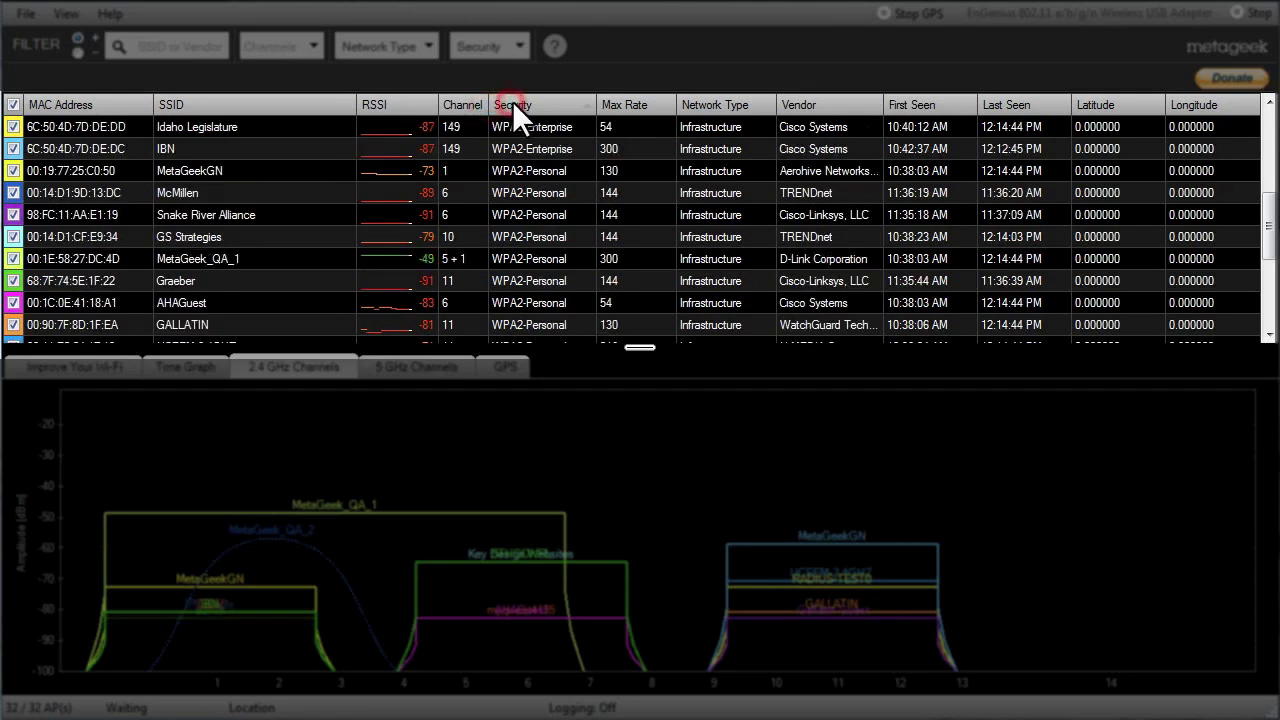
pyautogui.click(612, 106)
pyautogui.click(700, 104)
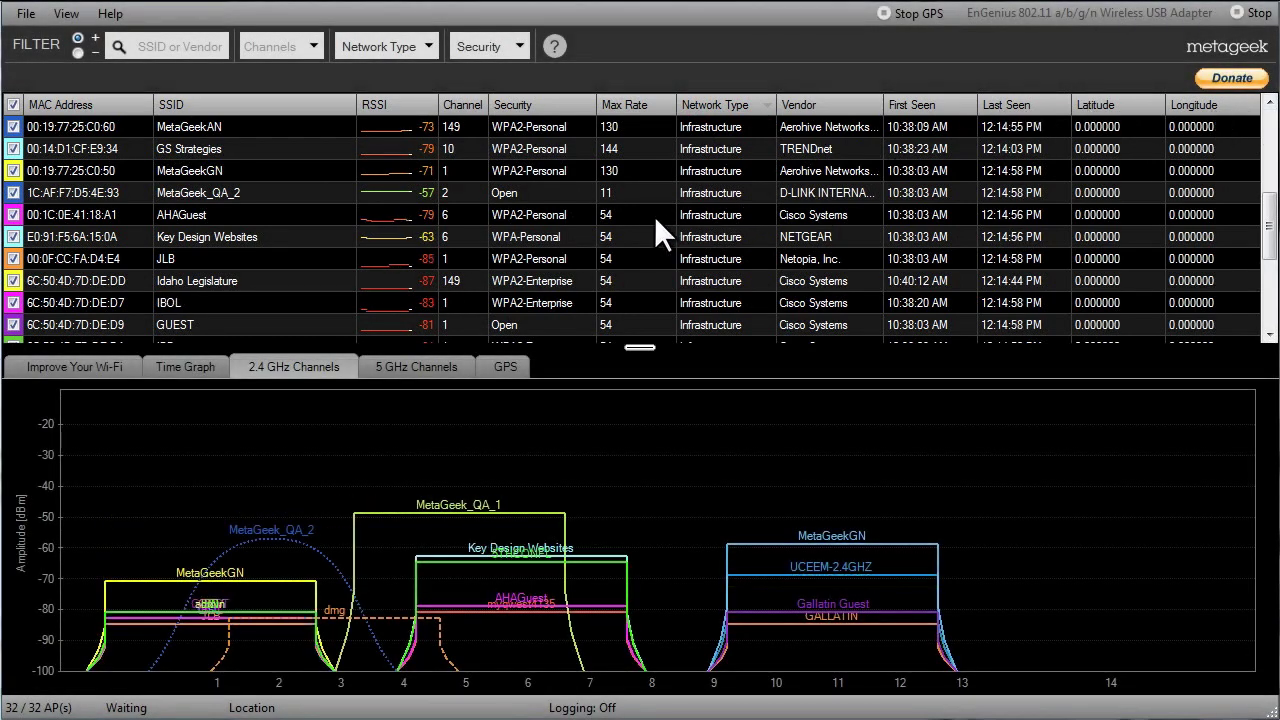
# Show the Time Graph and highlight the AHAGuest, MetaGeek_QA_2 and GS Strategies traces in turn.
pyautogui.click(193, 362)
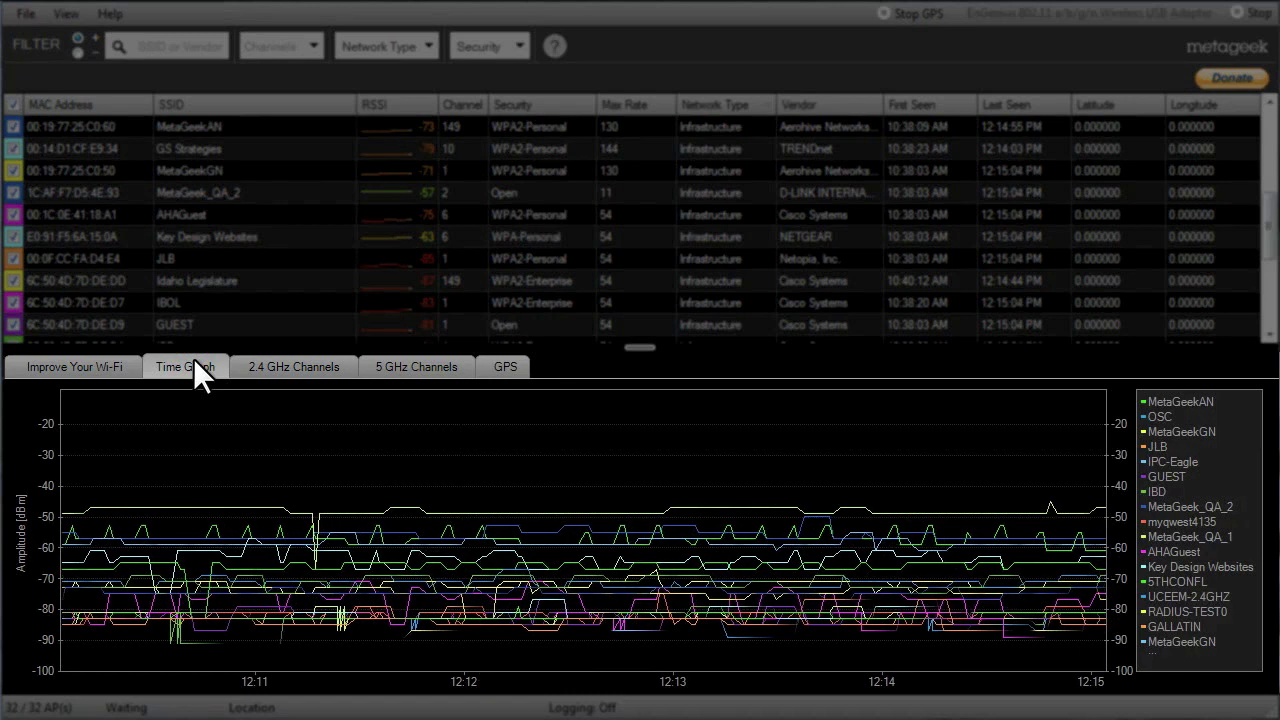
pyautogui.click(216, 218)
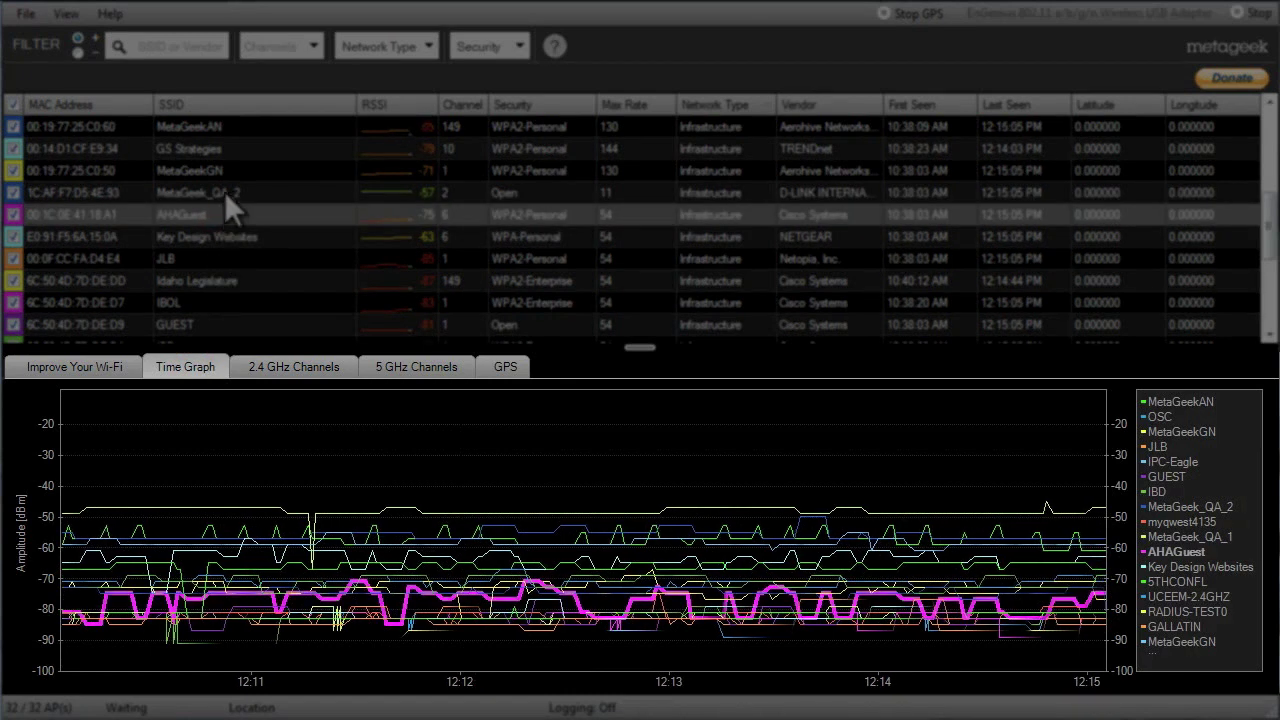
pyautogui.click(224, 190)
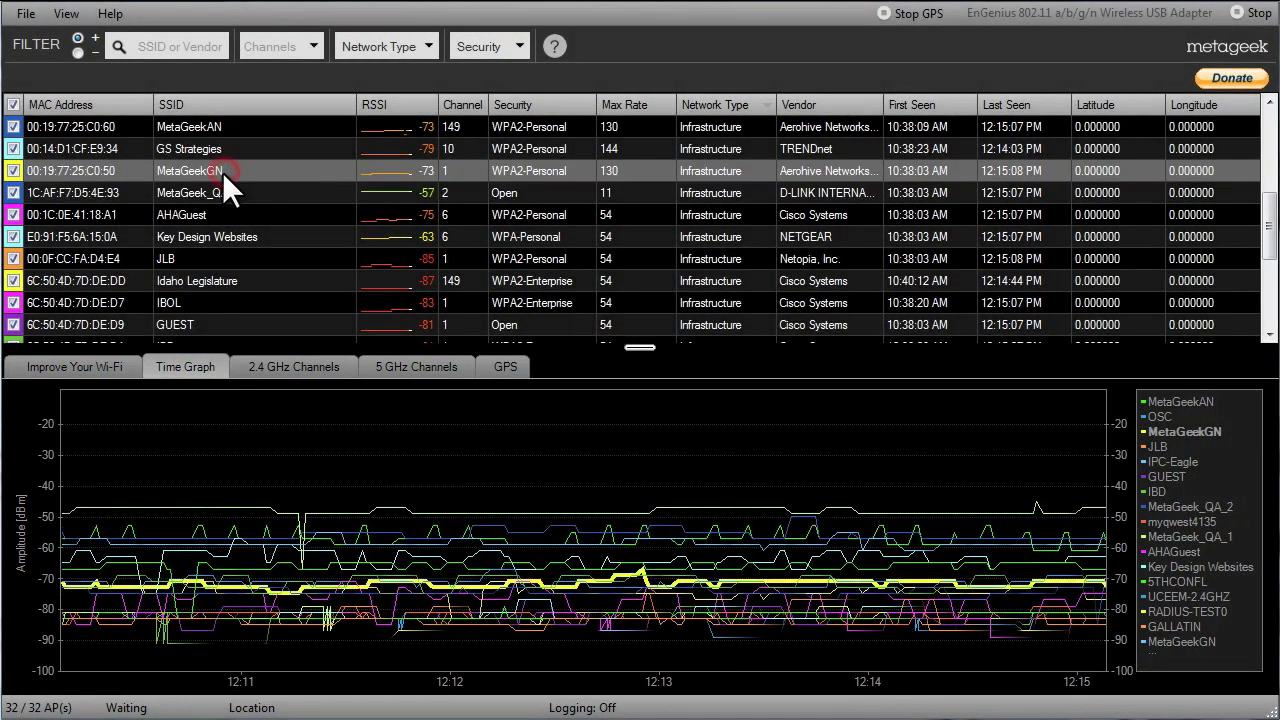
pyautogui.click(206, 150)
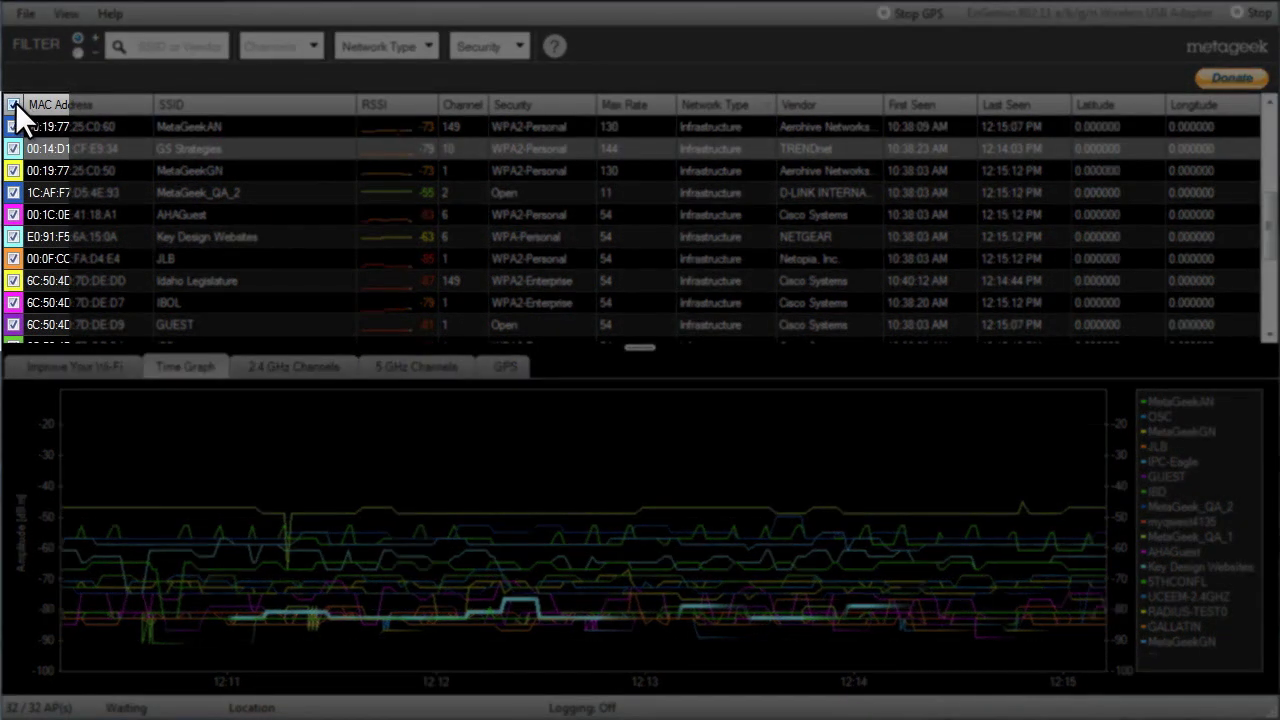
# Plot only MetaGeekAN in the time graph and filter the list by 'MetaGeek'.
pyautogui.click(13, 104)
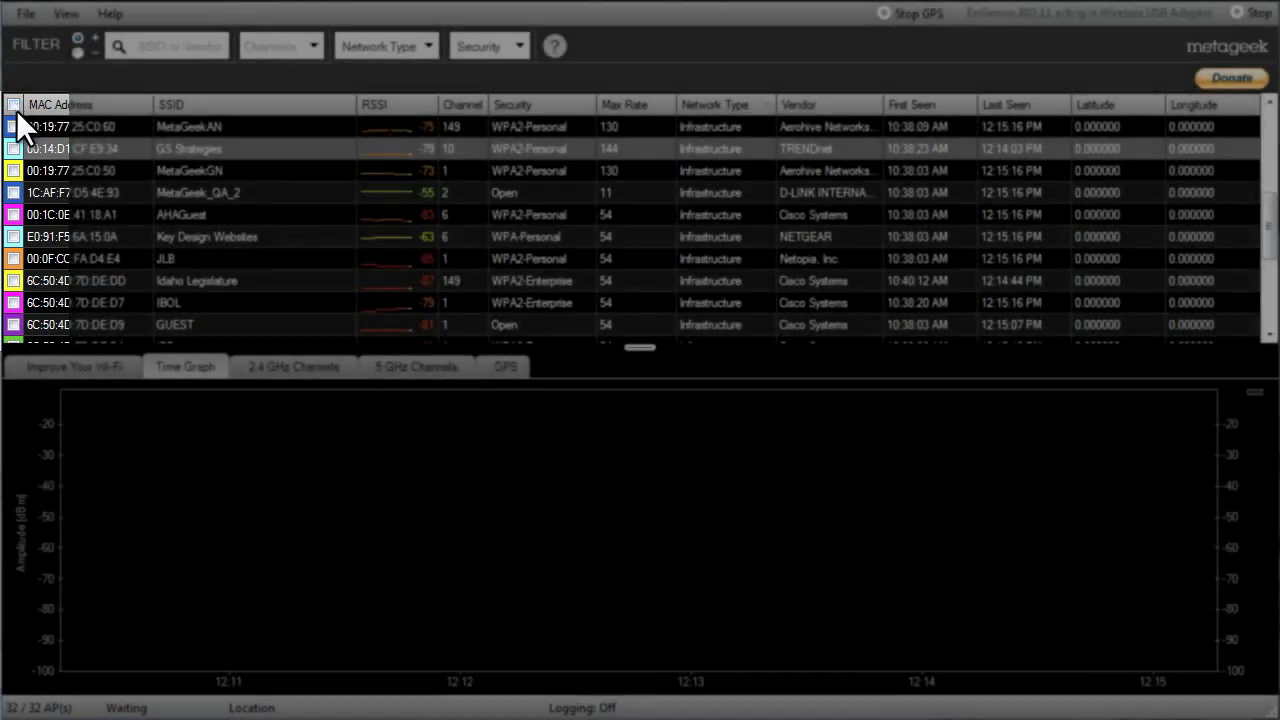
pyautogui.click(14, 124)
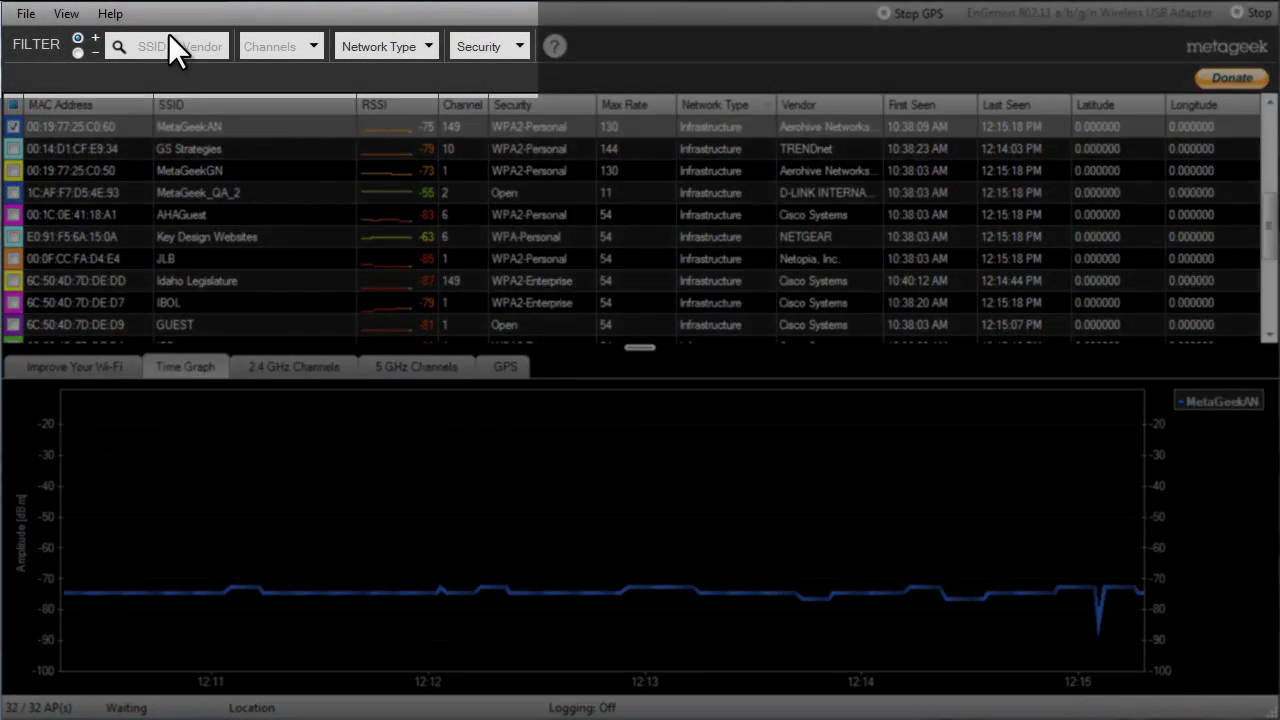
pyautogui.click(172, 46)
pyautogui.write('MetaGeek')
pyautogui.press('Return')
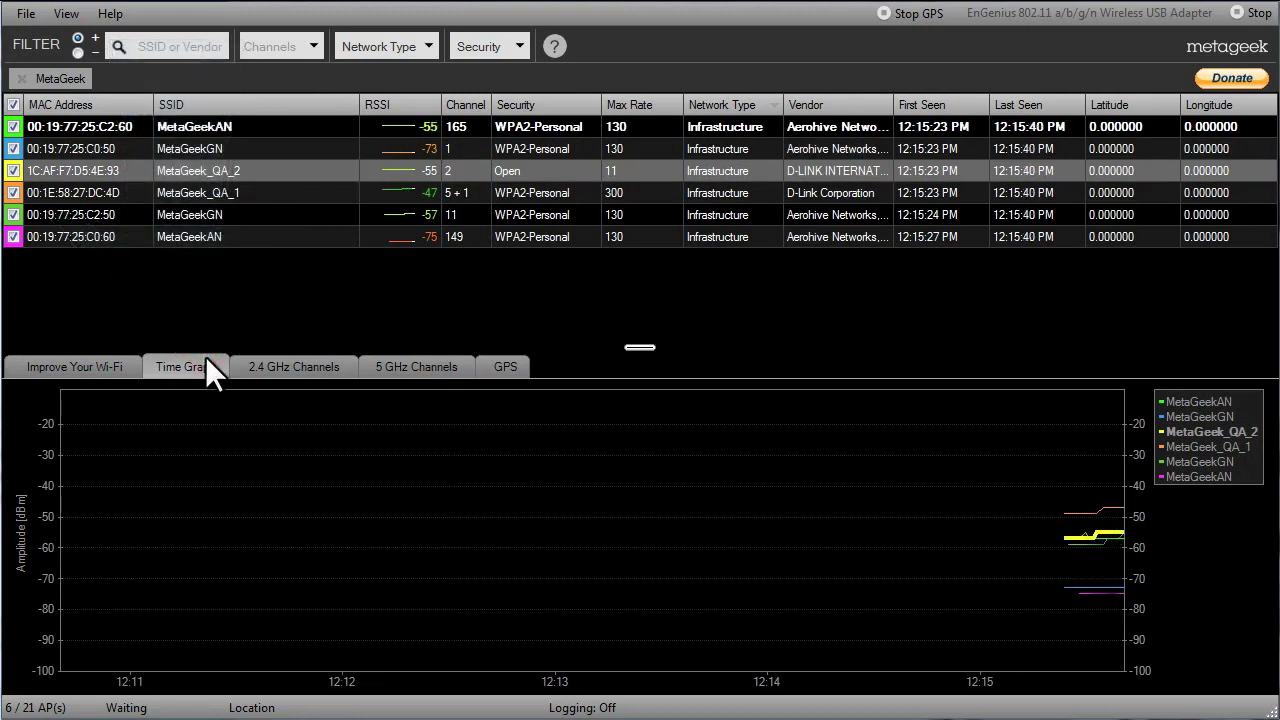
# Highlight the MetaGeekGN, MetaGeekAN (channels 149 and 165) and MetaGeek_QA_2 traces one by one.
pyautogui.click(198, 213)
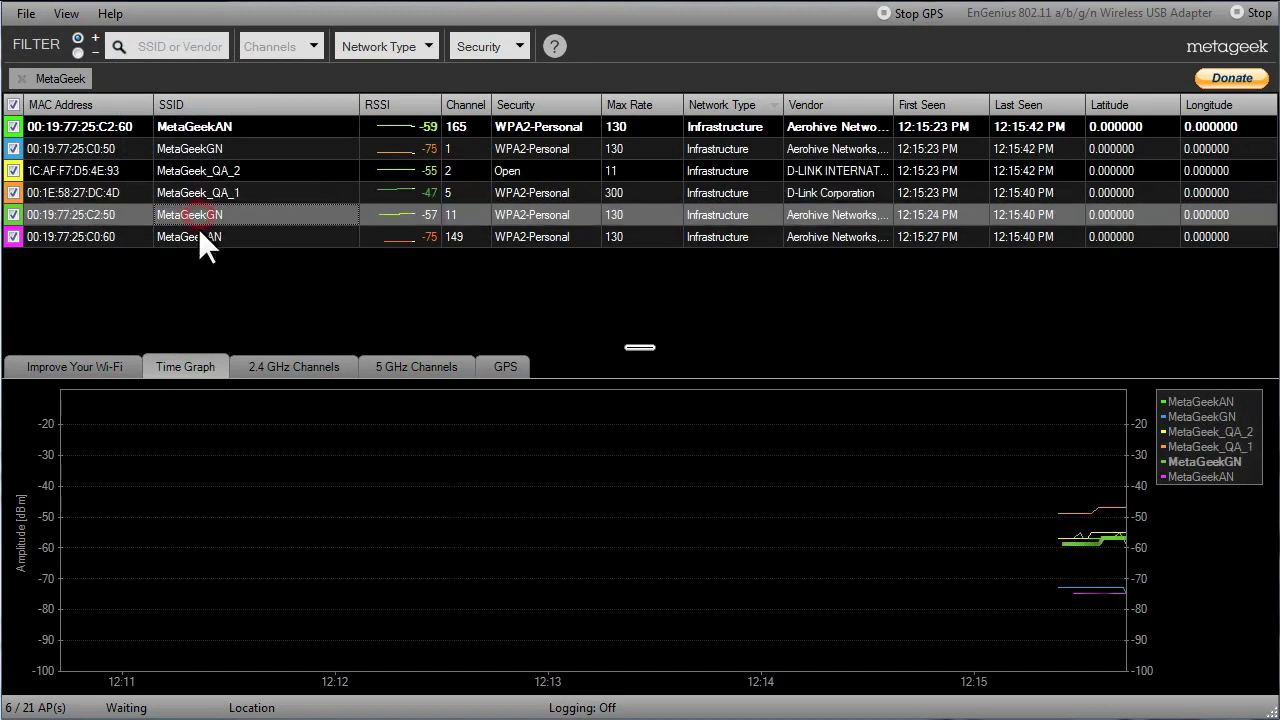
pyautogui.click(200, 238)
pyautogui.click(215, 120)
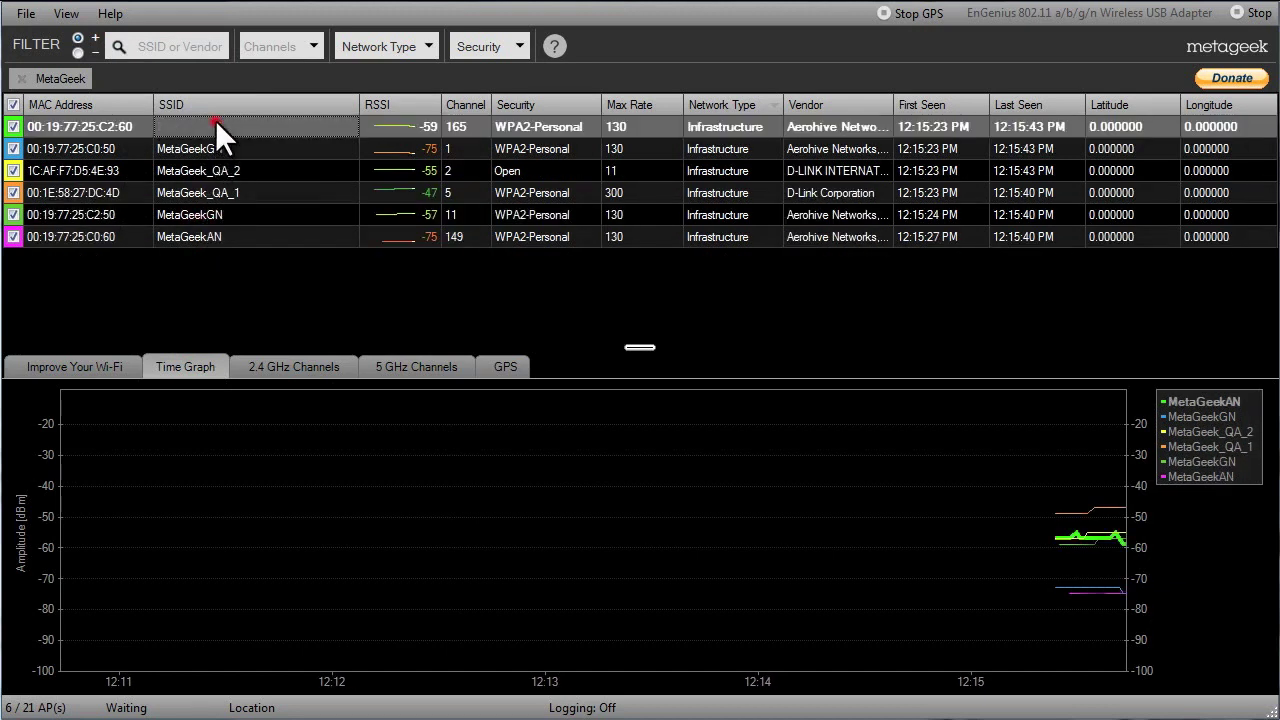
pyautogui.click(212, 152)
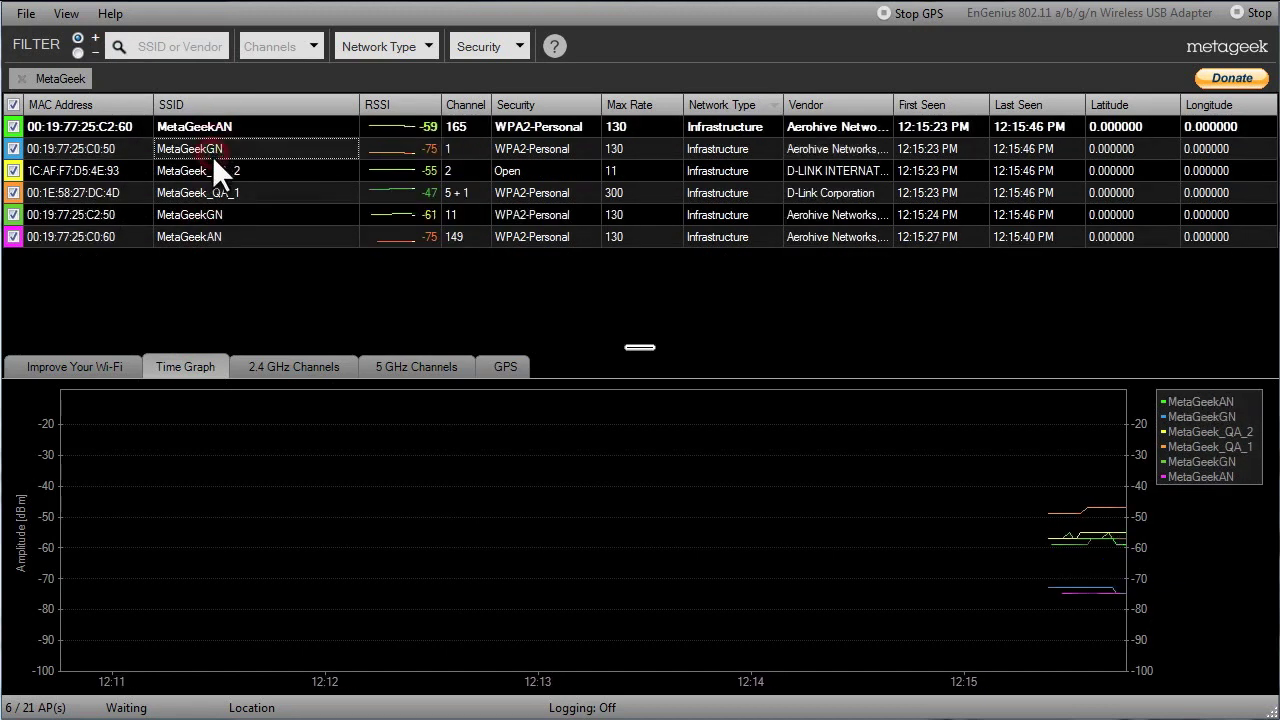
pyautogui.click(212, 161)
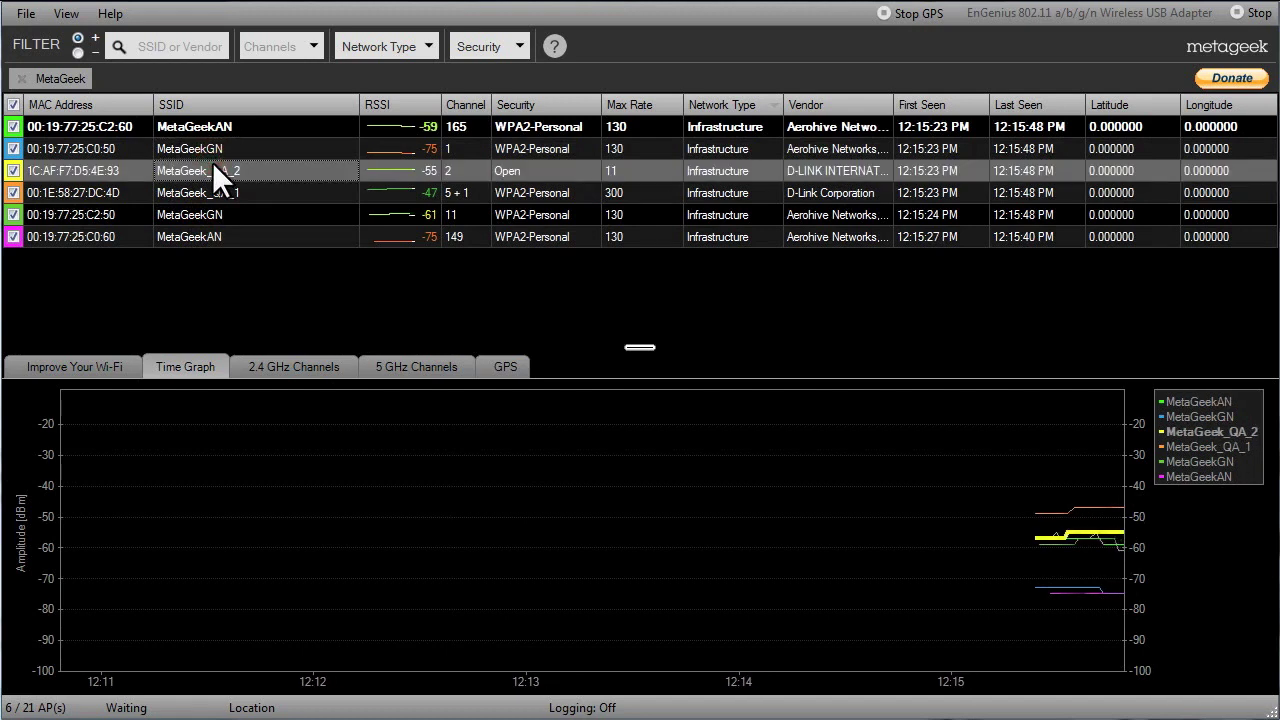
pyautogui.click(264, 230)
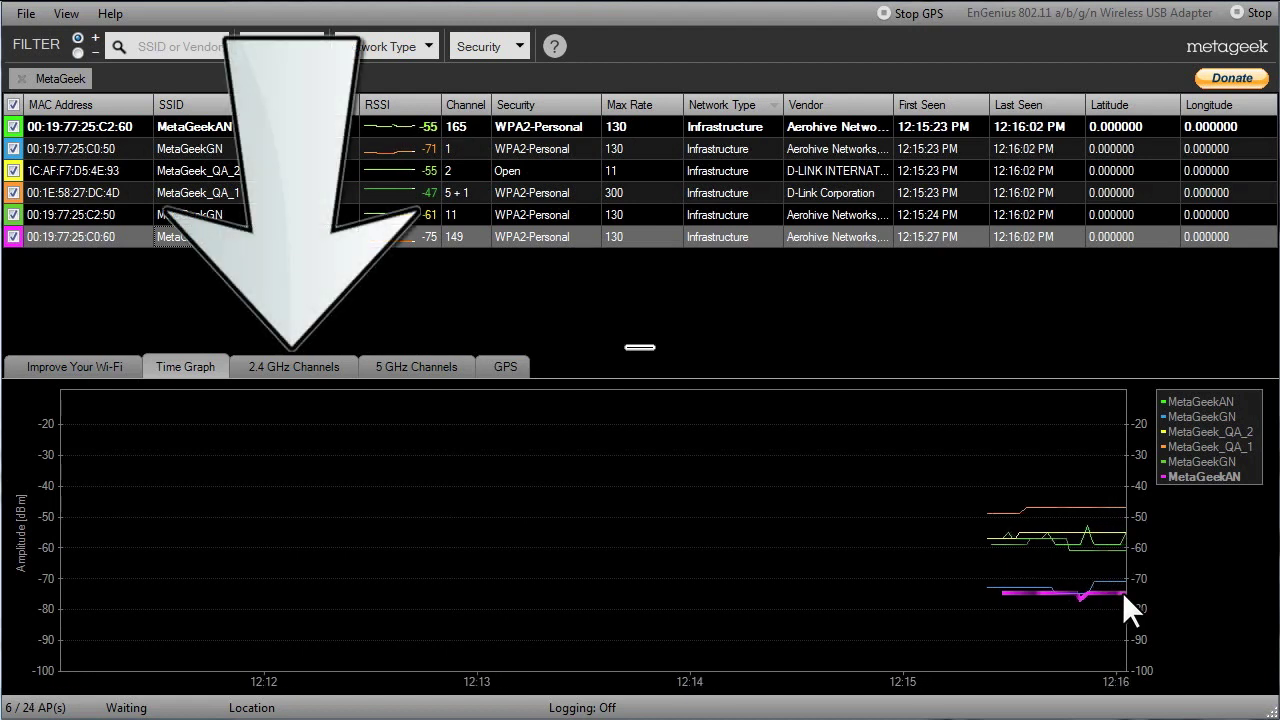
# Show the filtered networks on the 2.4 GHz Channels chart.
pyautogui.click(336, 372)
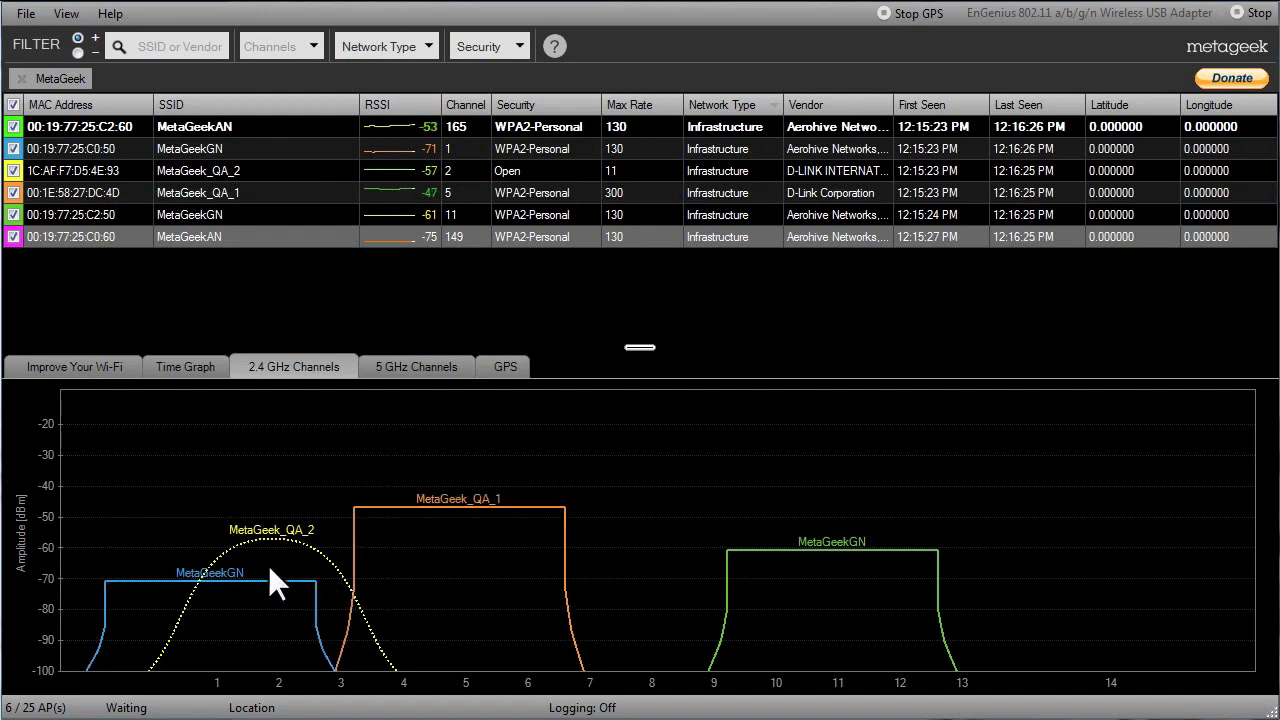
# Remove the MetaGeek filter so all networks are listed again.
pyautogui.click(22, 79)
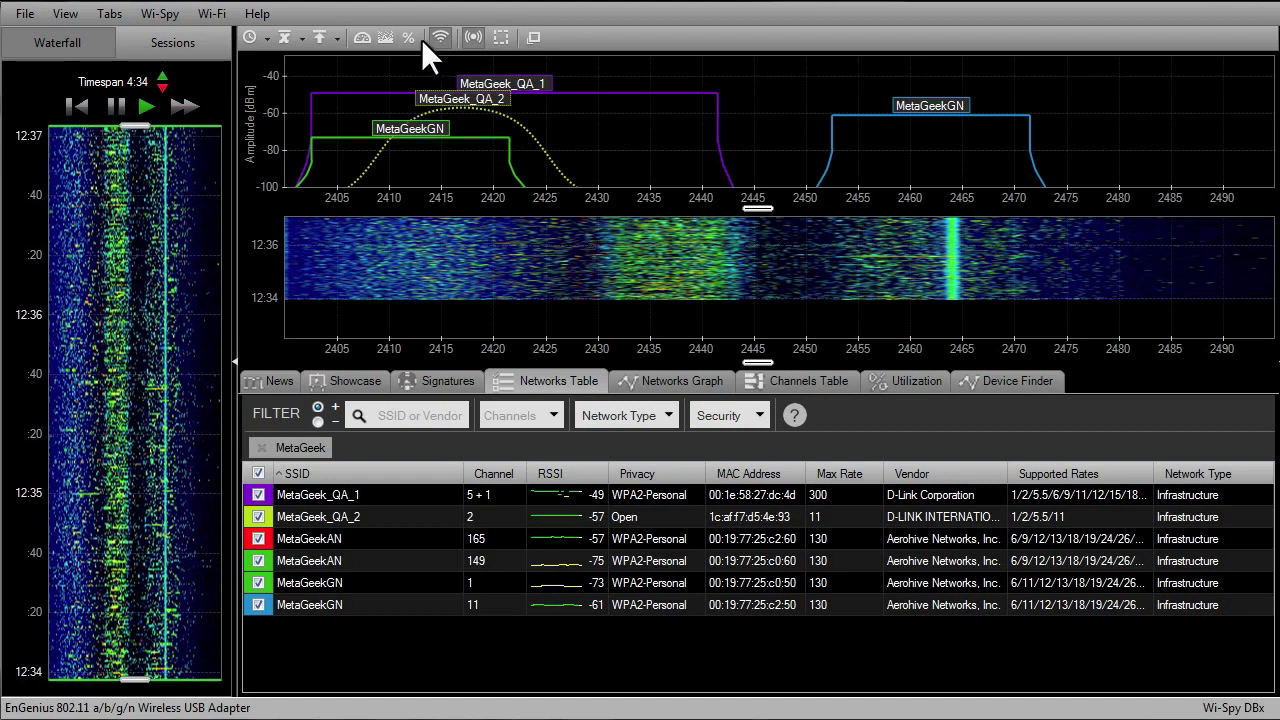
# Switch the 2.4 GHz spectrum graph to the density (%) view and turn off the network outlines.
pyautogui.click(411, 38)
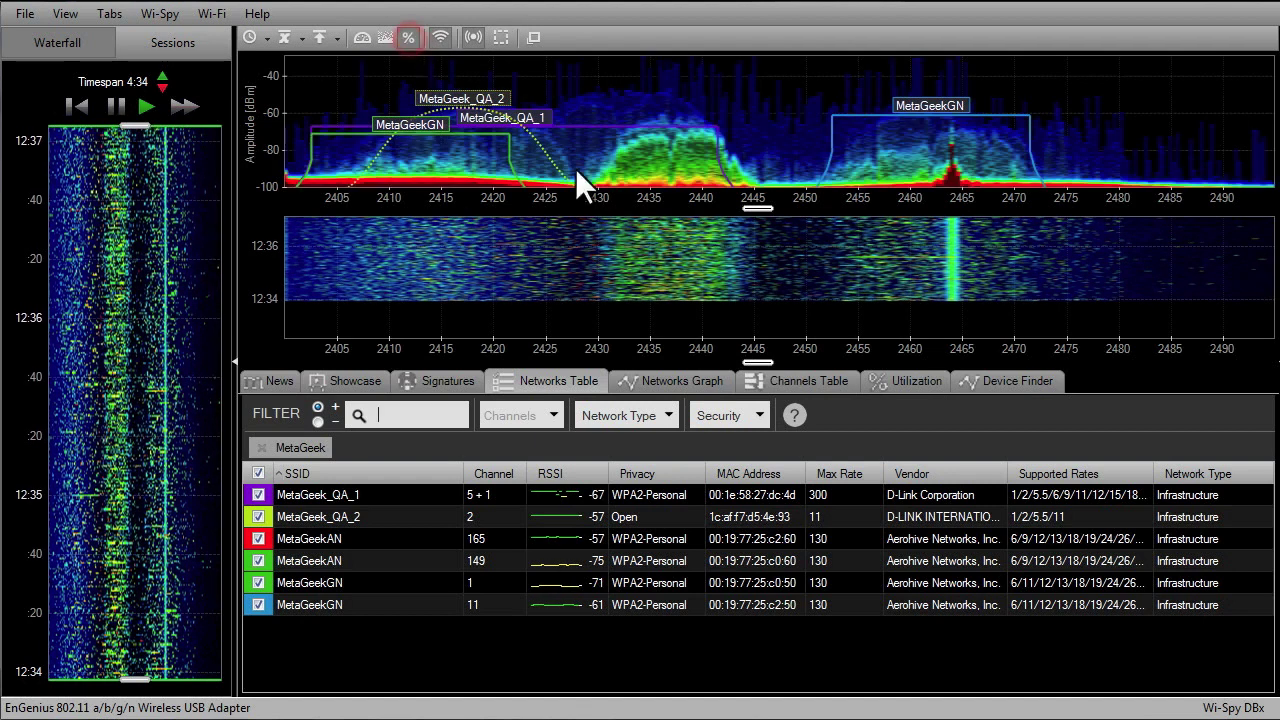
pyautogui.click(432, 30)
pyautogui.click(431, 27)
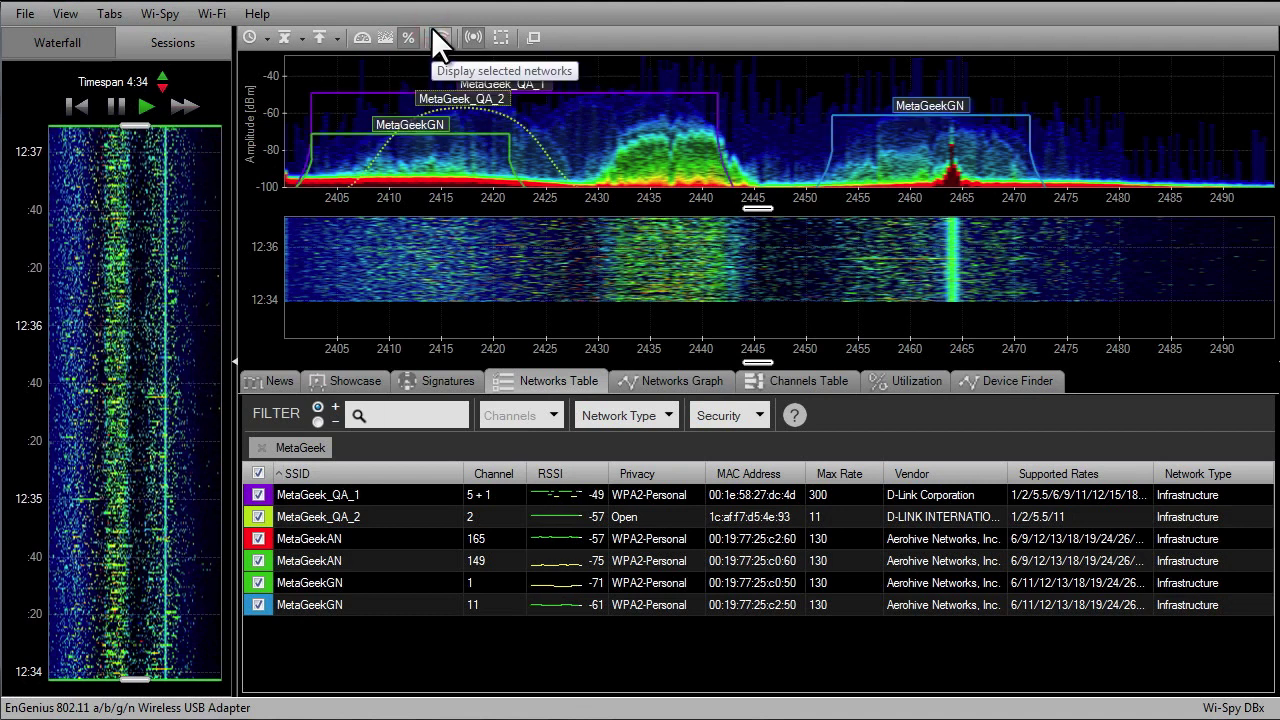
pyautogui.click(431, 27)
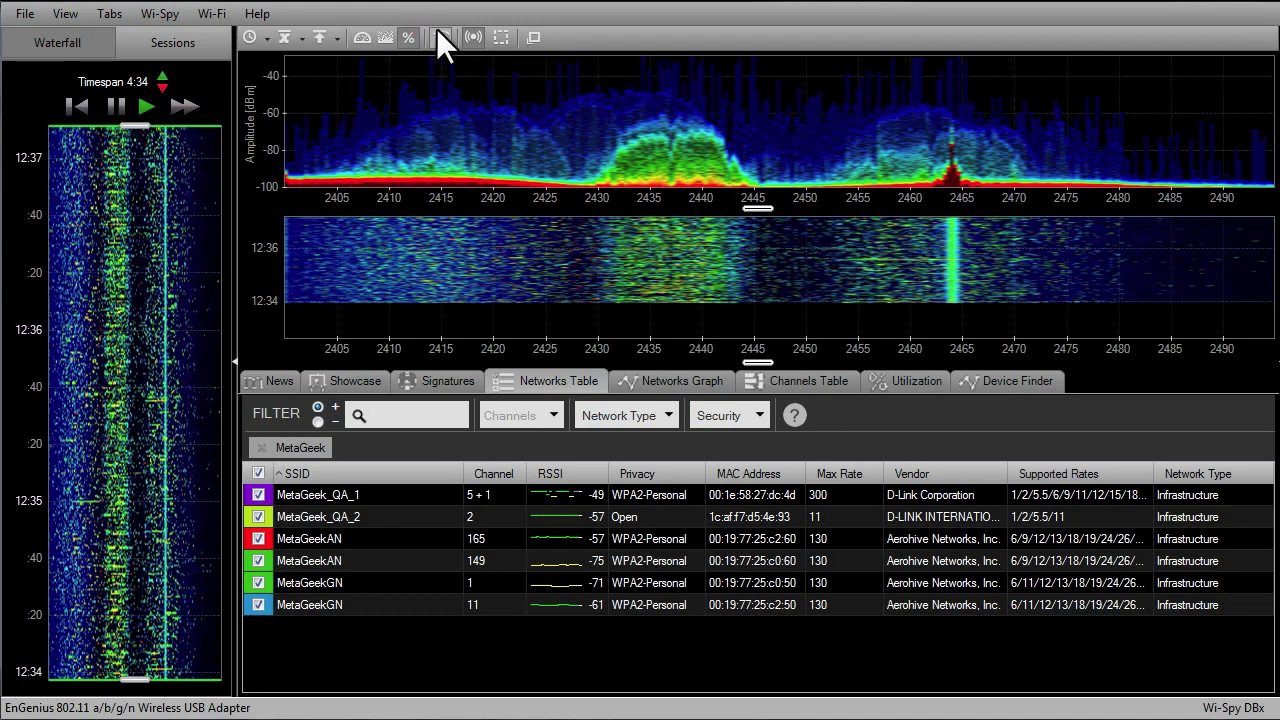
pyautogui.click(436, 28)
pyautogui.click(436, 28)
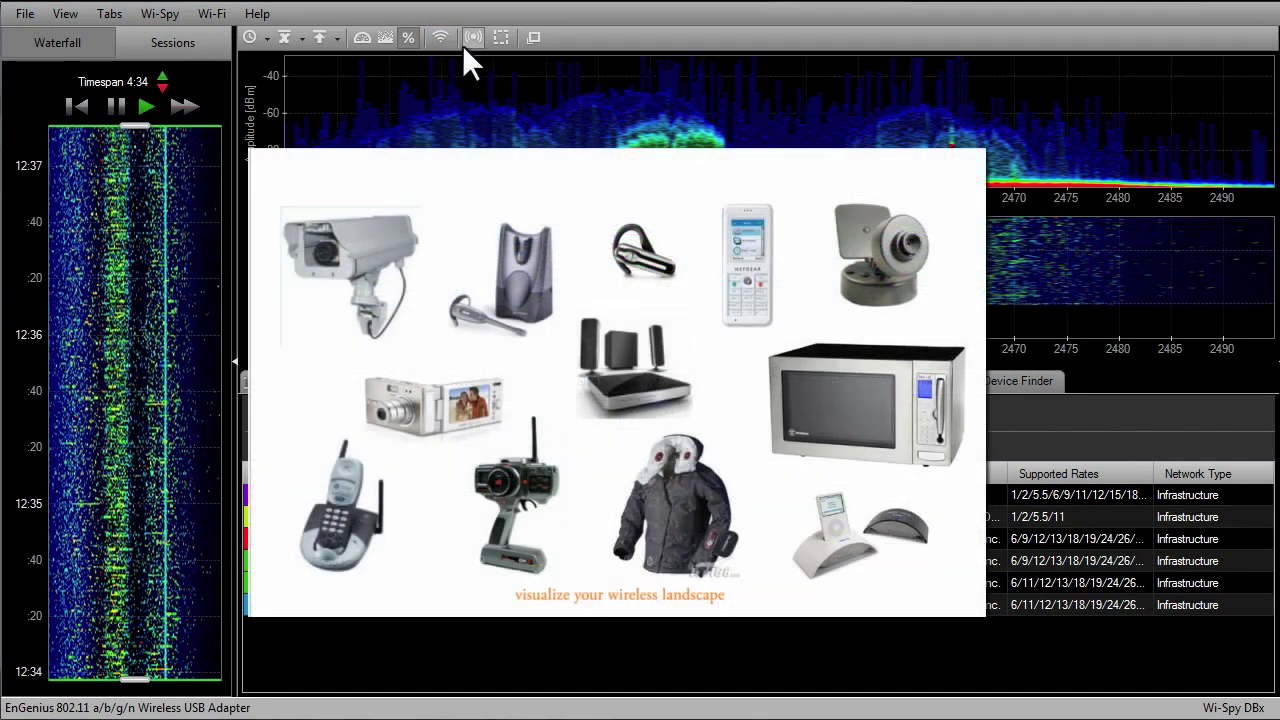
pyautogui.click(449, 37)
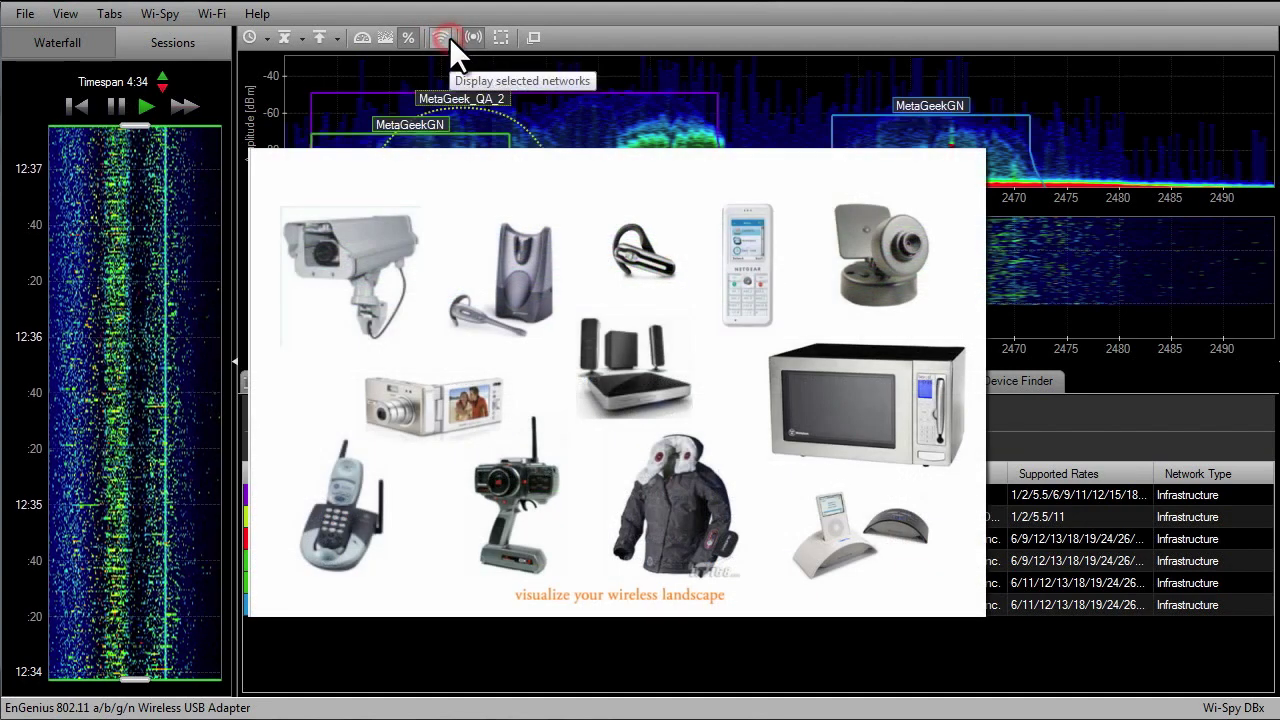
pyautogui.click(449, 37)
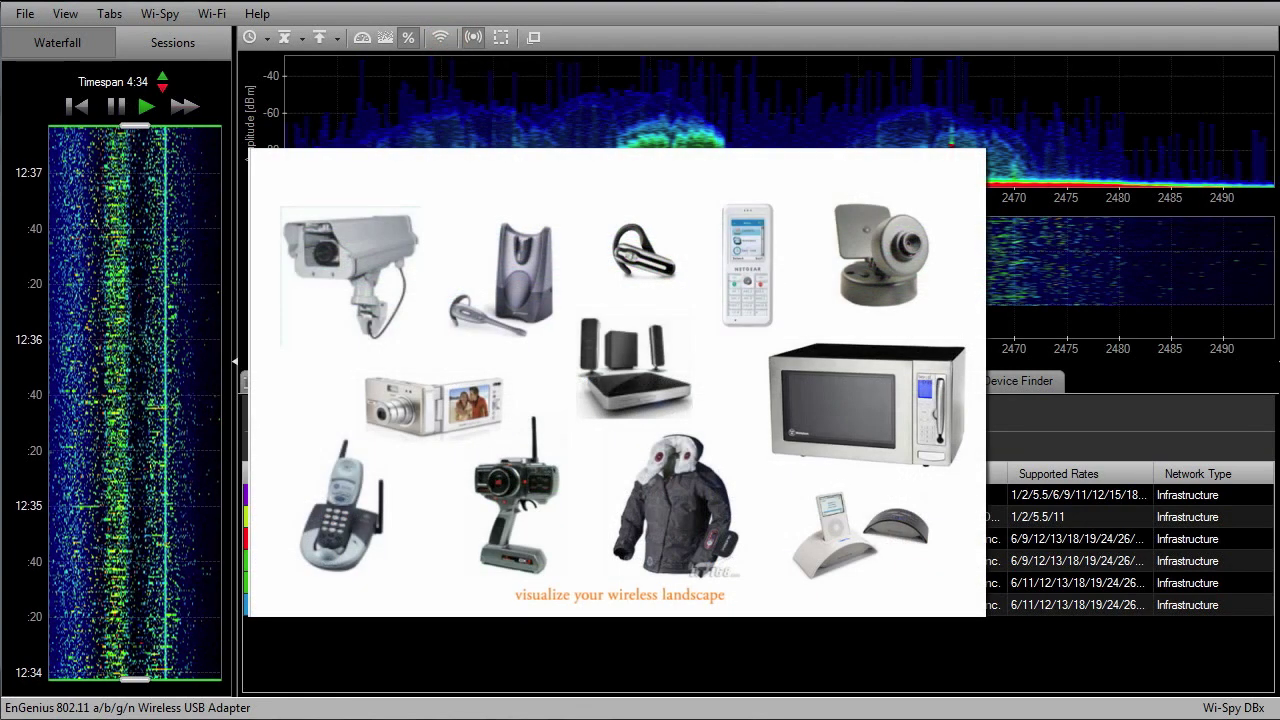